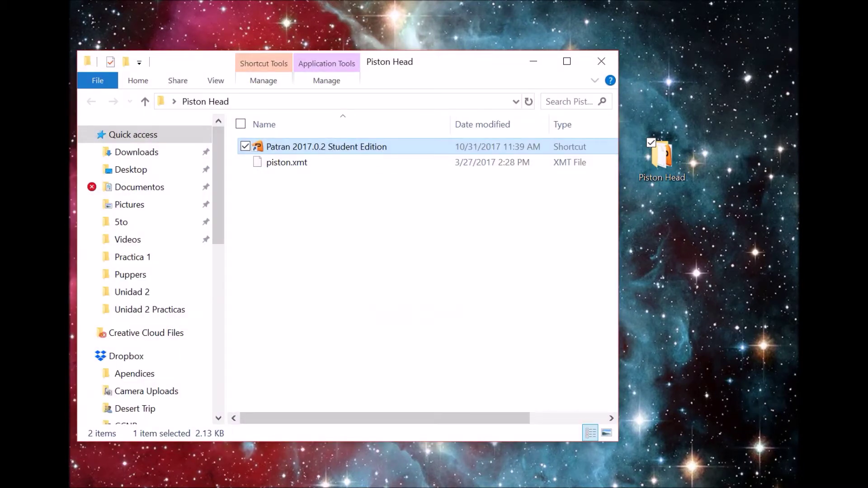
- Launch Patran 2017.0.2 Student Edition from its shortcut in the Piston Head folder
key("Return")
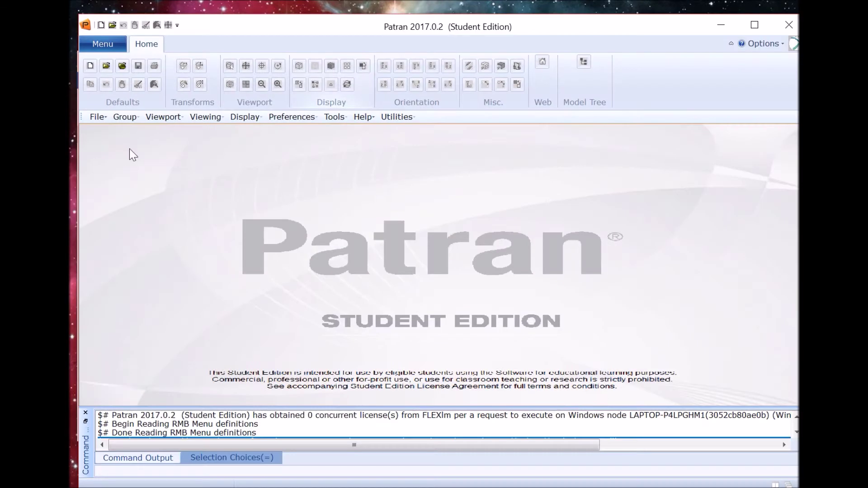
- Create a new database named piston.db in the Desktop\Piston Head folder
left_click(102, 120)
left_click(105, 132)
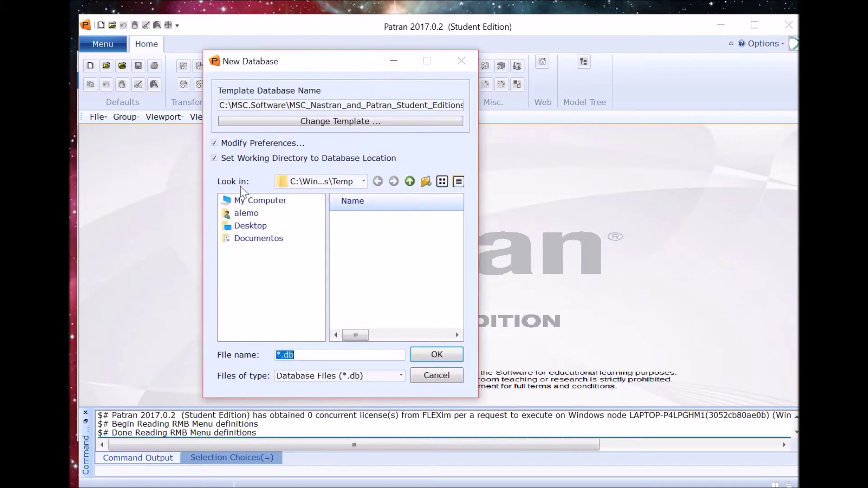
left_click(265, 226)
double_click(348, 230)
left_click_drag(280, 356, 269, 354)
type("piston")
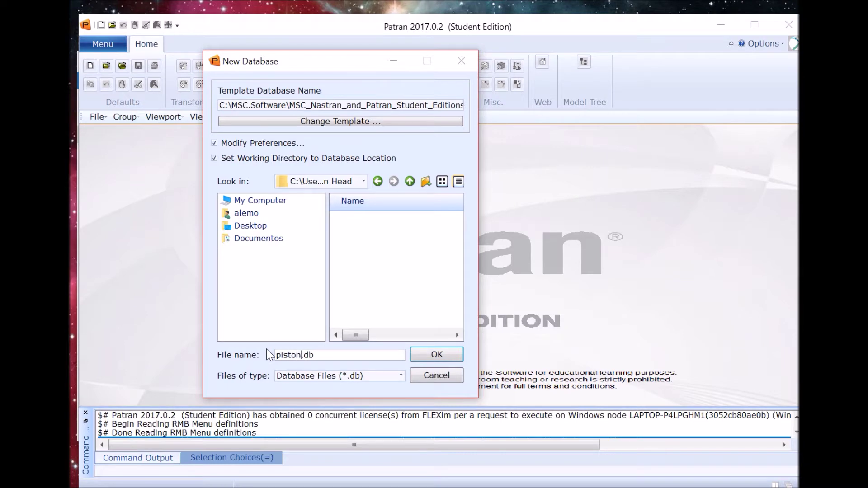
key("Return")
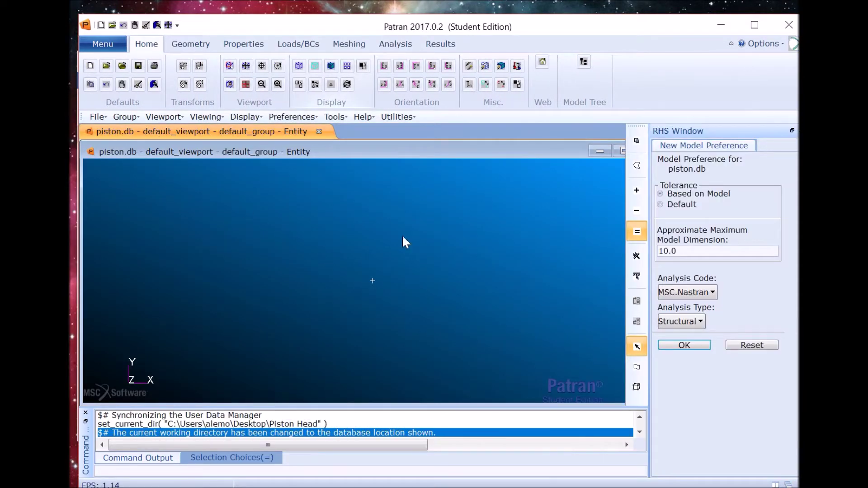
- Accept the MSC.Nastran structural new model preferences
left_click_drag(691, 250, 658, 250)
left_click(683, 345)
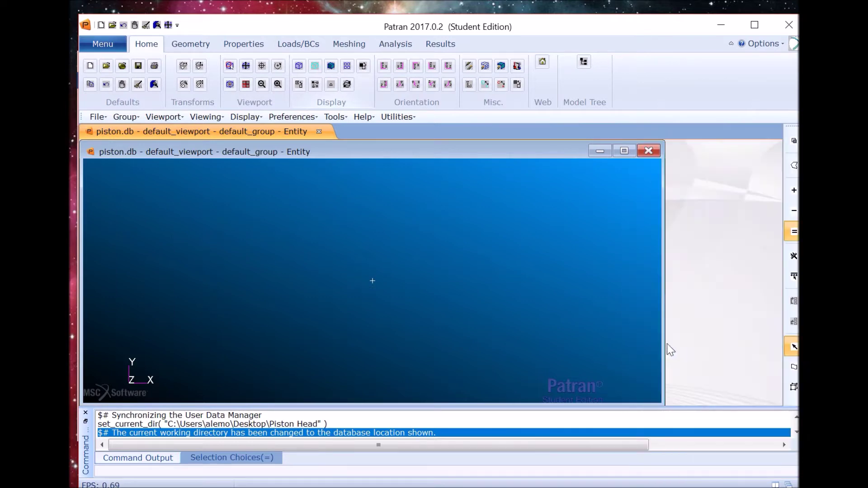
left_click(98, 117)
- Import piston.xmt as Parasolid xmt geometry and tilt the piston into a 3D view
left_click(131, 243)
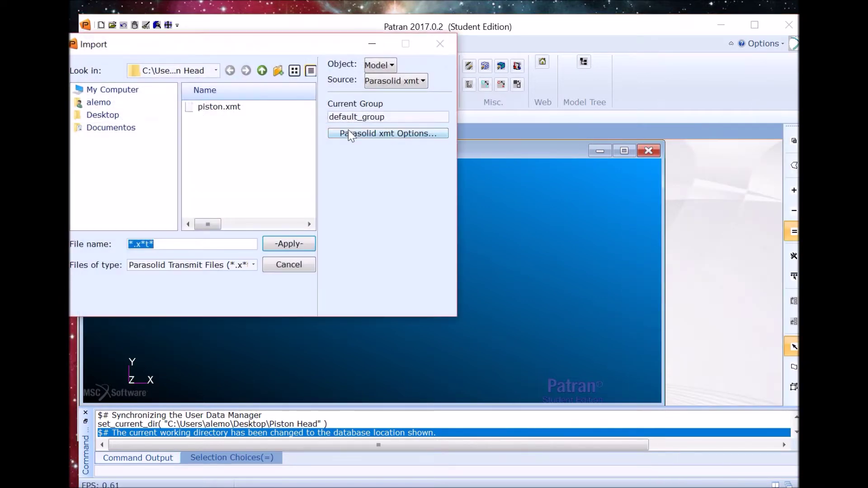
left_click(382, 81)
left_click(380, 88)
left_click(221, 106)
left_click(271, 245)
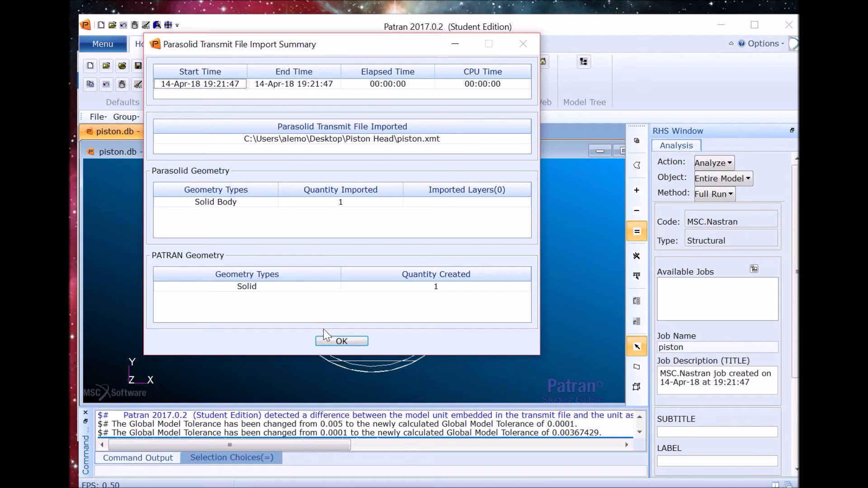
left_click(342, 341)
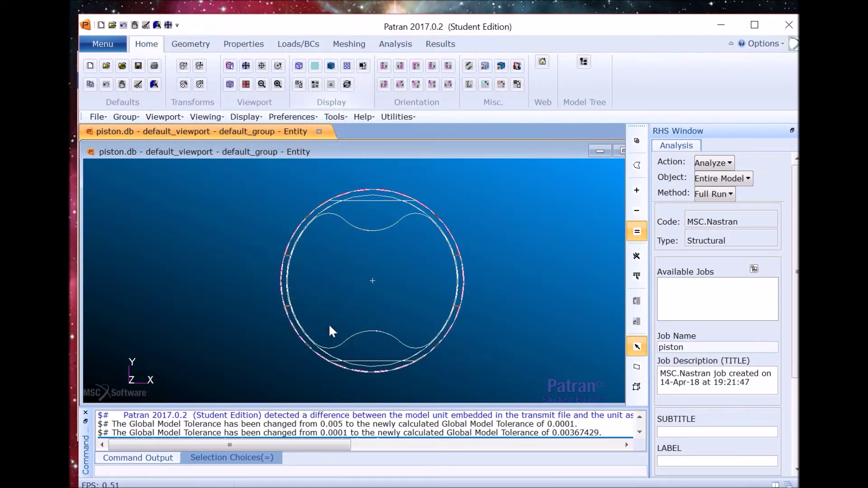
middle_click_drag(376, 231, 371, 279)
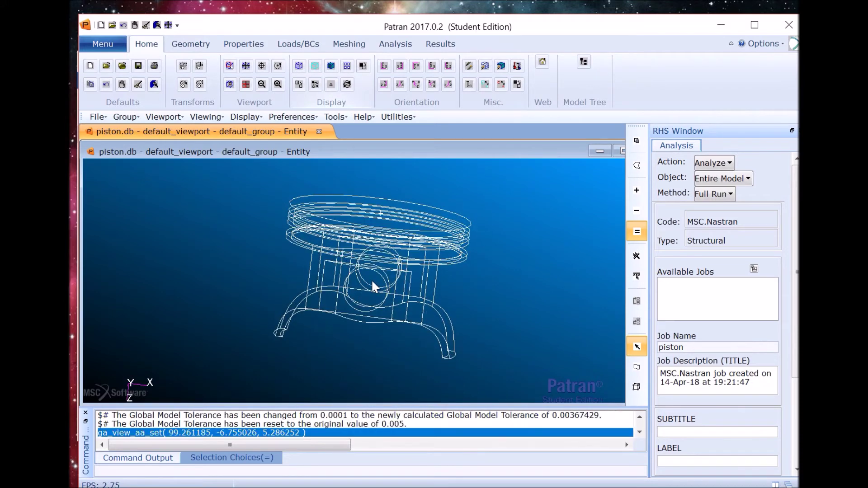
left_click(243, 44)
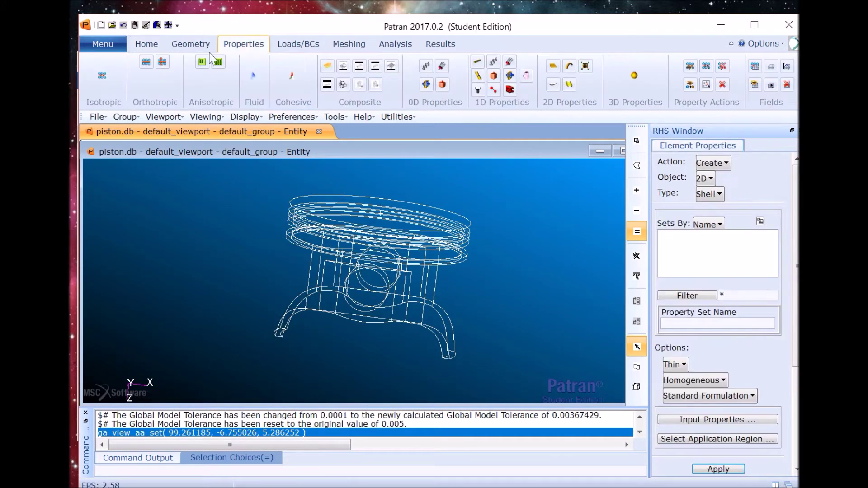
- Create isotropic material steel with elastic modulus 30e6 and Poisson ratio 0.3
left_click(106, 76)
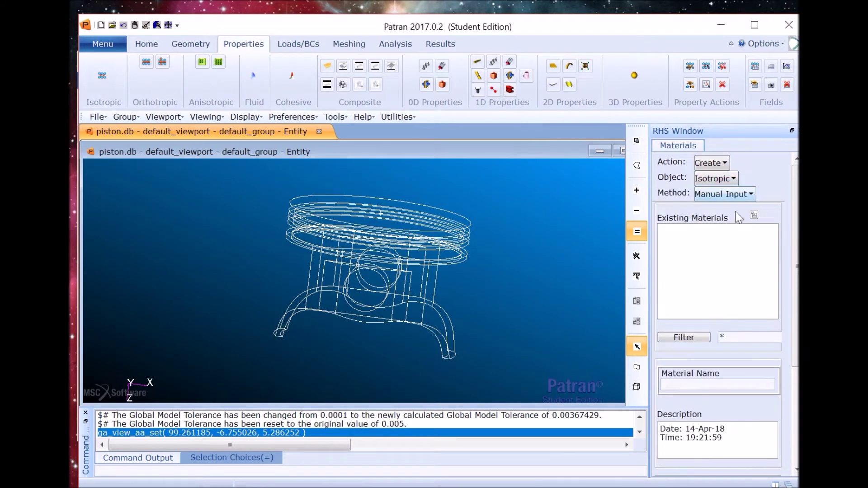
left_click(720, 384)
scroll(785, 357, "down", 3)
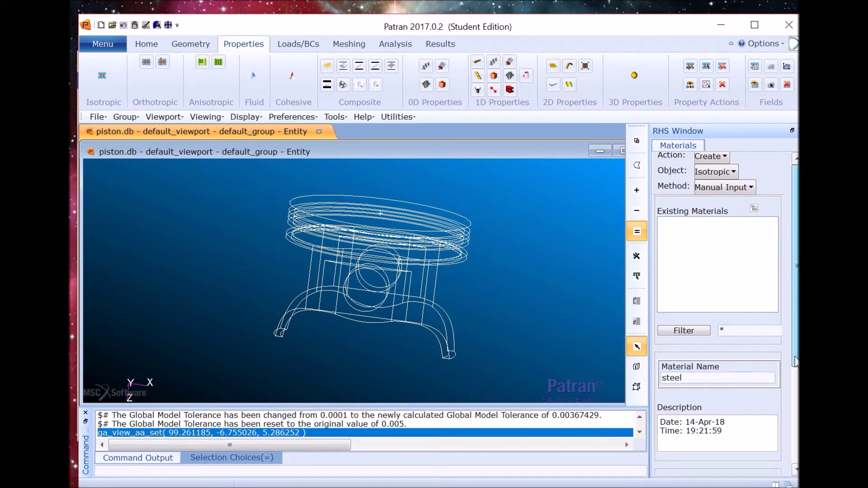
left_click(718, 403)
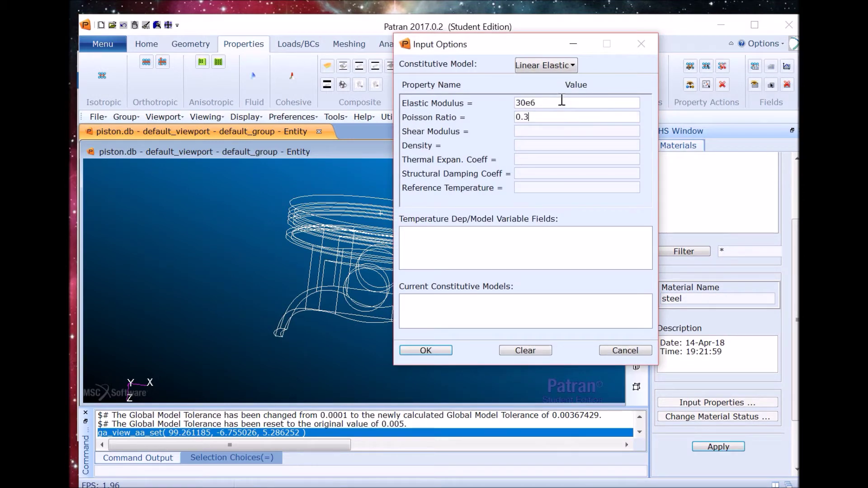
left_click(441, 351)
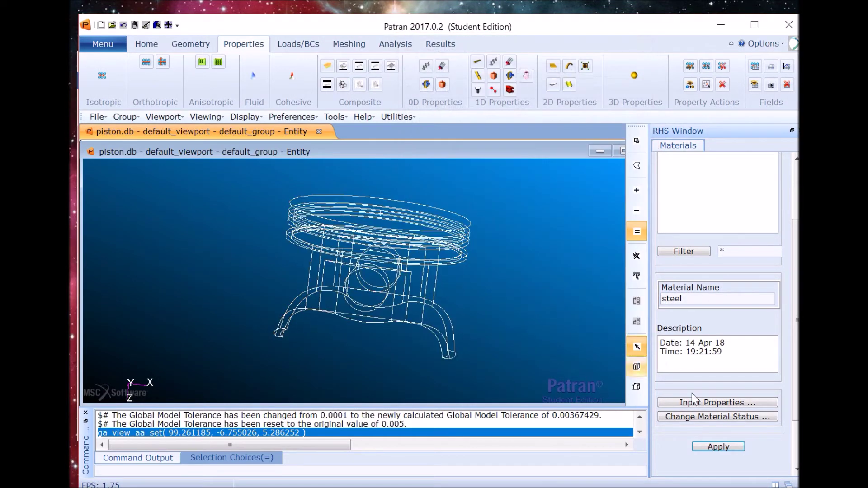
left_click(710, 446)
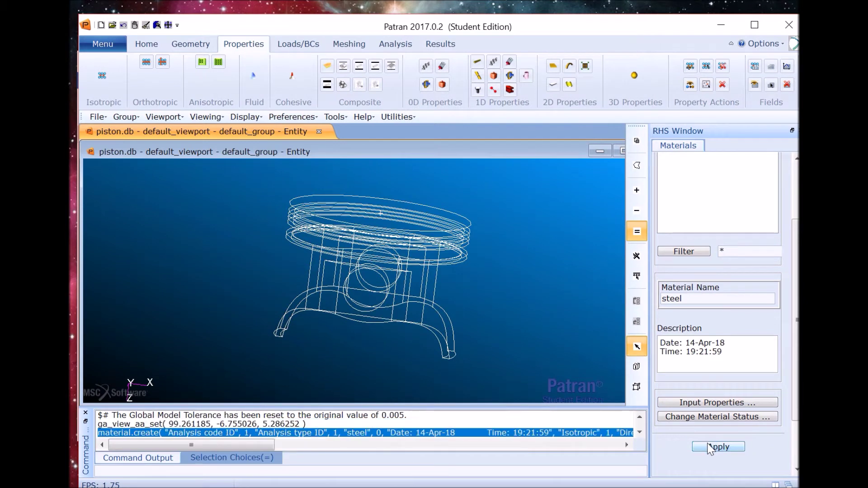
left_click(635, 76)
- Name the 3D solid property set piston and assign it the steel material
left_click(709, 323)
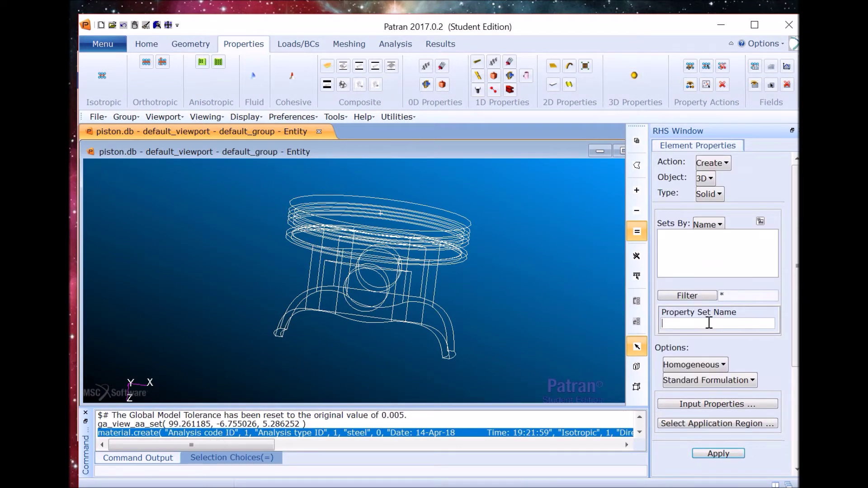
left_click(724, 404)
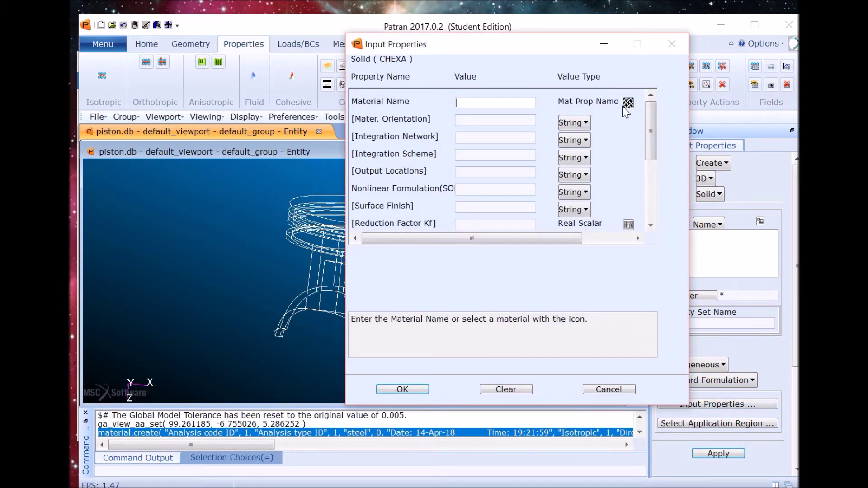
left_click(628, 103)
left_click(681, 96)
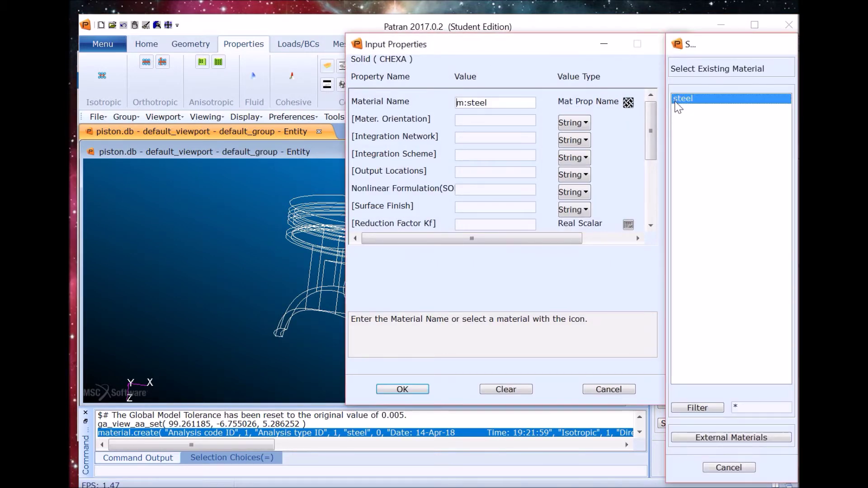
left_click(409, 388)
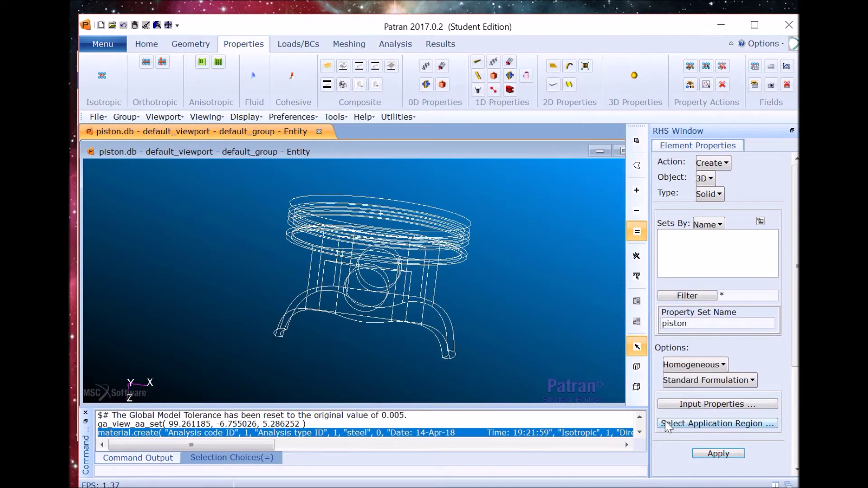
- Apply the piston property set to Solid 1
left_click(679, 423)
left_click(426, 245)
left_click(672, 233)
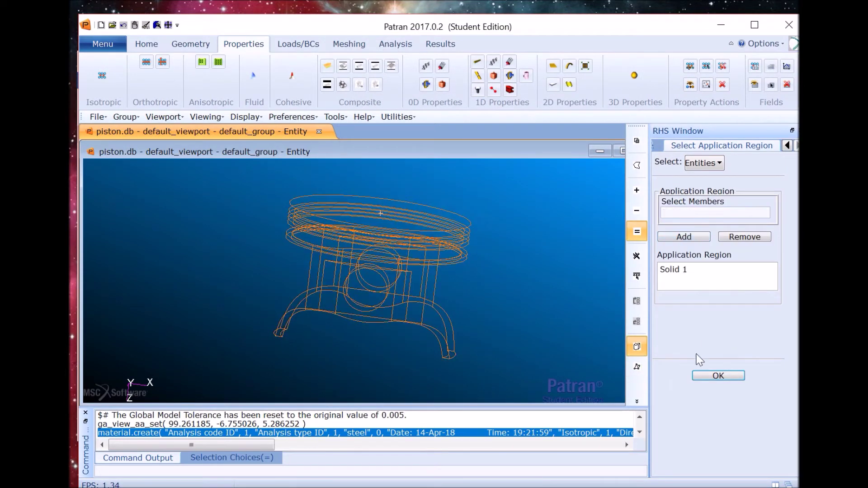
left_click(704, 375)
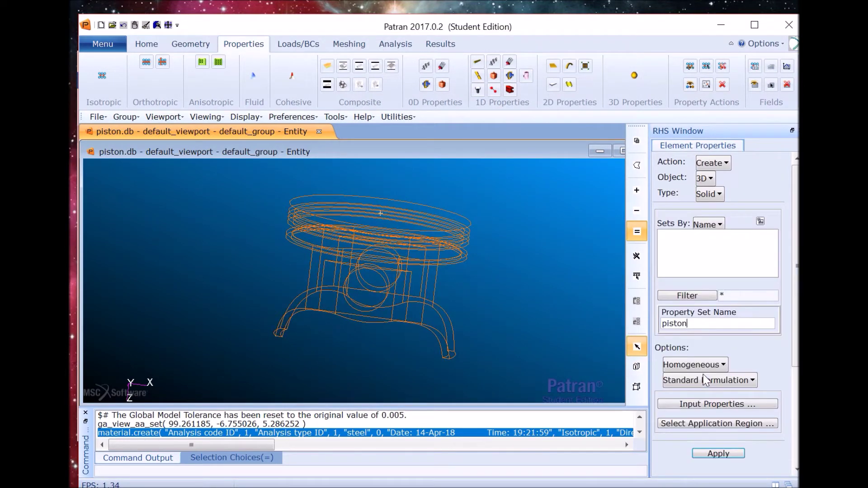
left_click(704, 452)
right_click(517, 220)
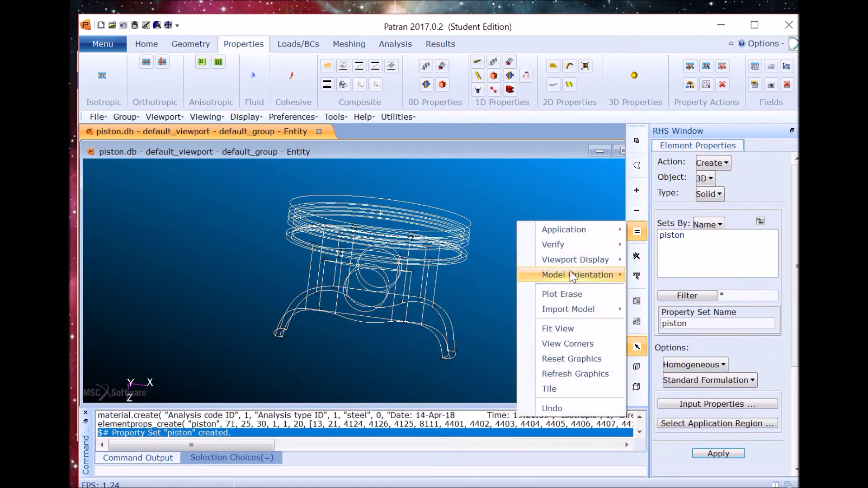
- Display the piston smooth shaded and tilt its top toward the viewer
mouse_move(573, 261)
left_click(681, 293)
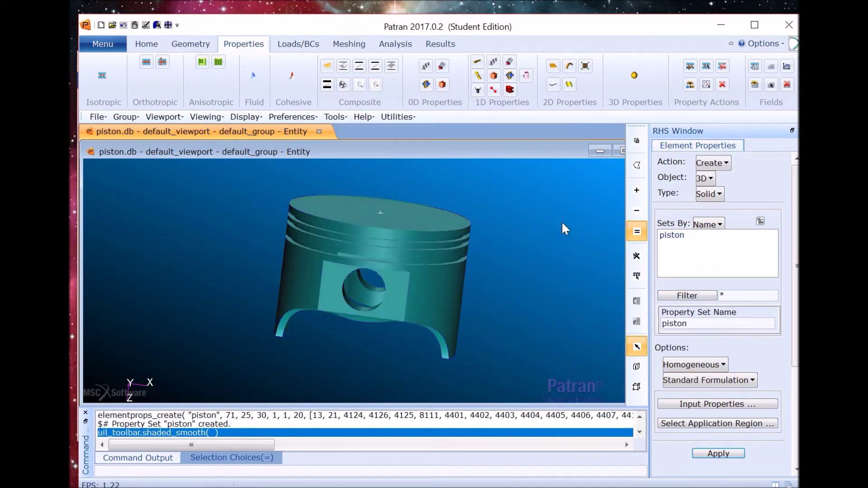
middle_click_drag(561, 221, 563, 191)
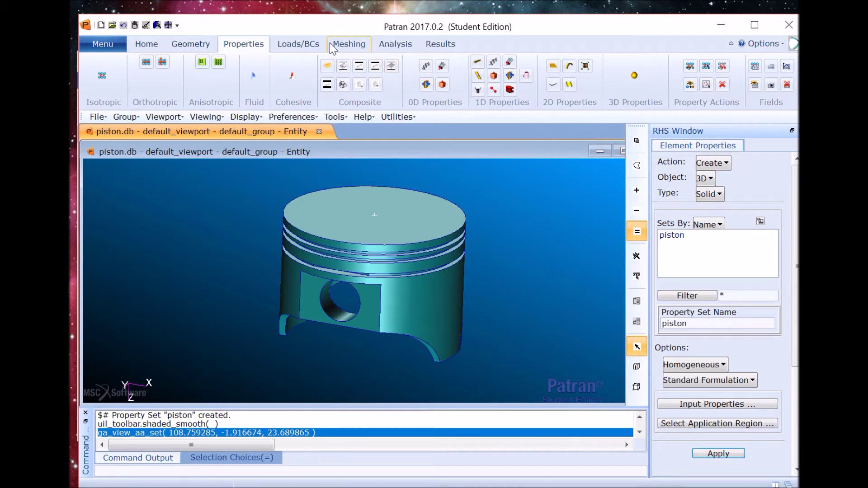
- Enter translations <0 0 0> for the displacement set fixed
left_click(315, 47)
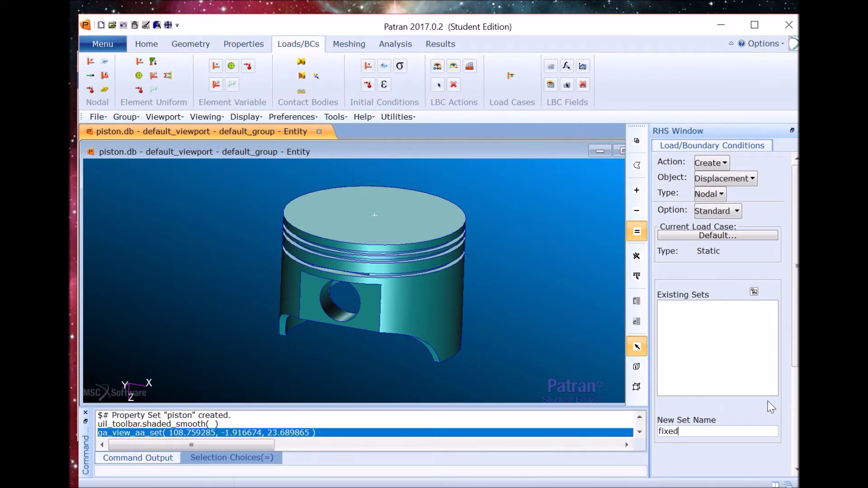
scroll(751, 407, "down", 3)
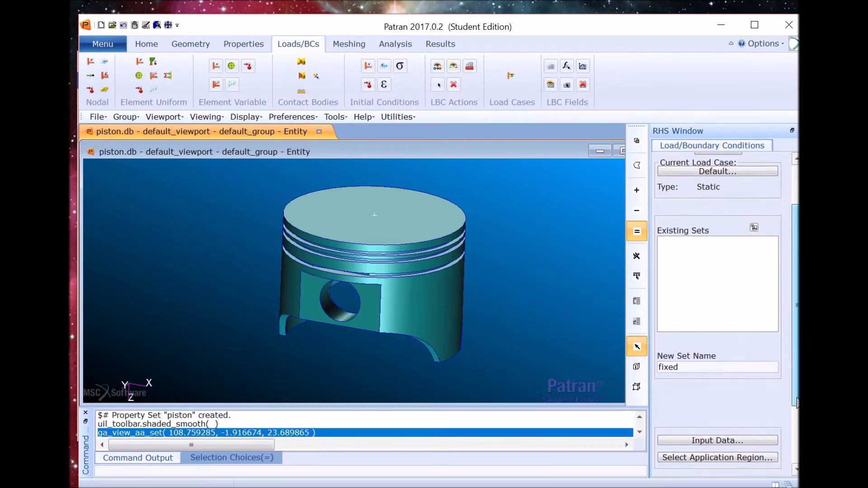
left_click(737, 423)
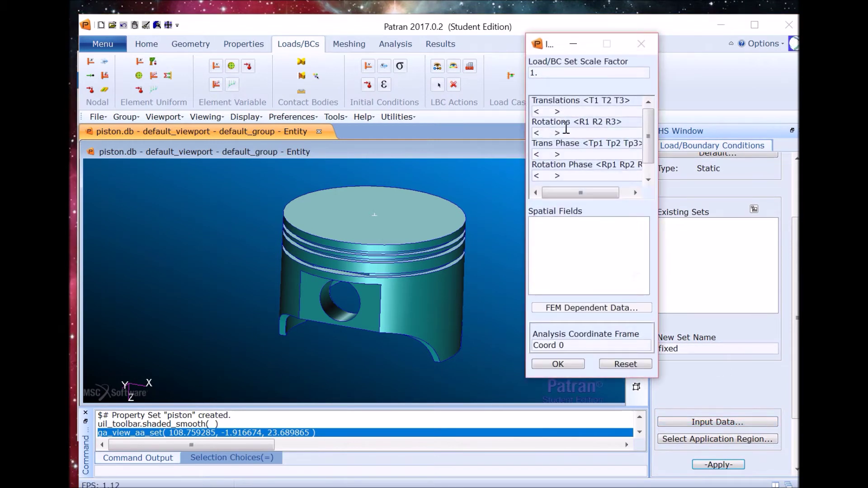
left_click_drag(559, 113, 541, 113)
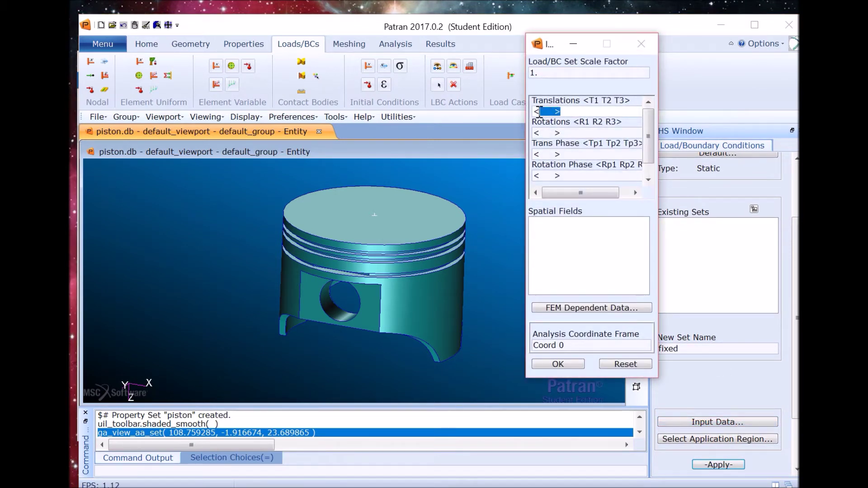
type("0")
left_click(558, 364)
- Restrict picking to solid faces and add pin-hole face Solid 1.32 to the region
left_click(679, 439)
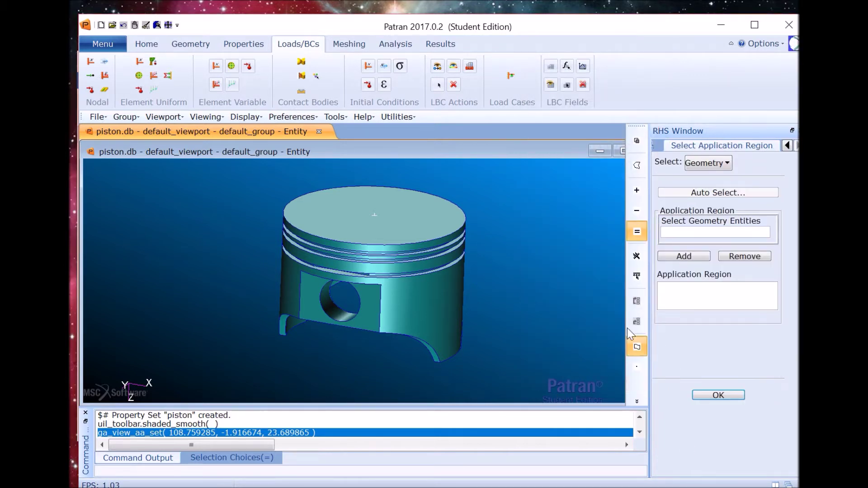
left_click(638, 401)
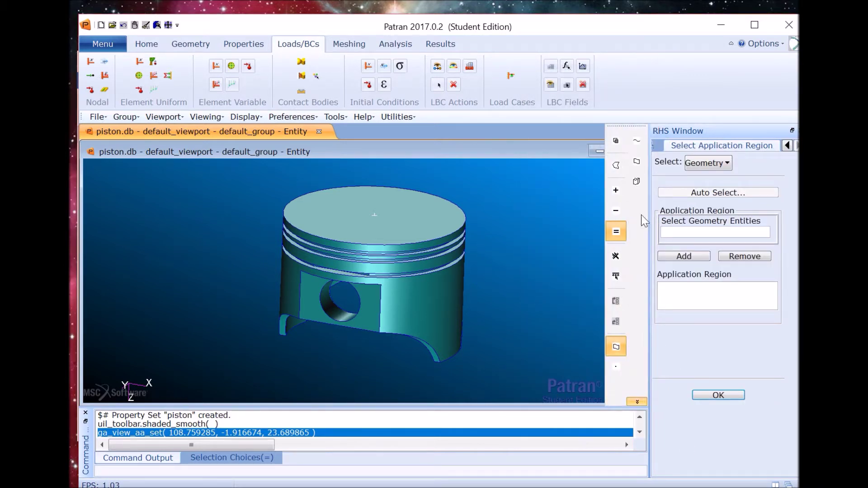
left_click(635, 164)
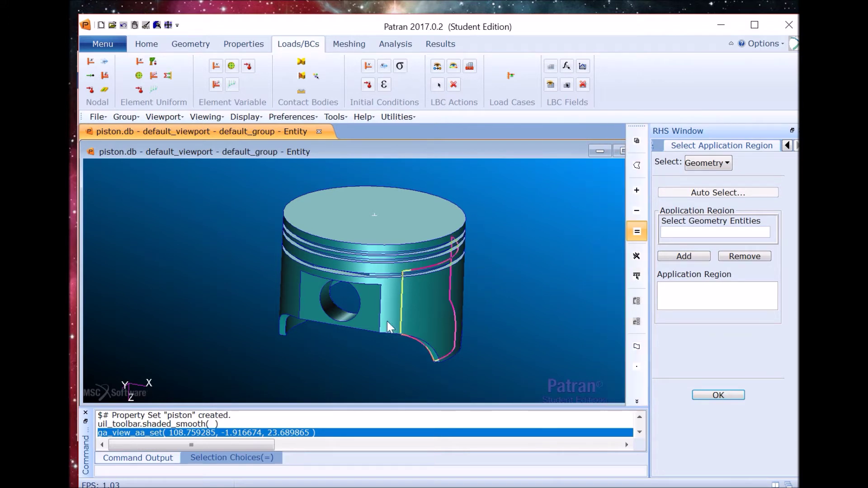
left_click(330, 288)
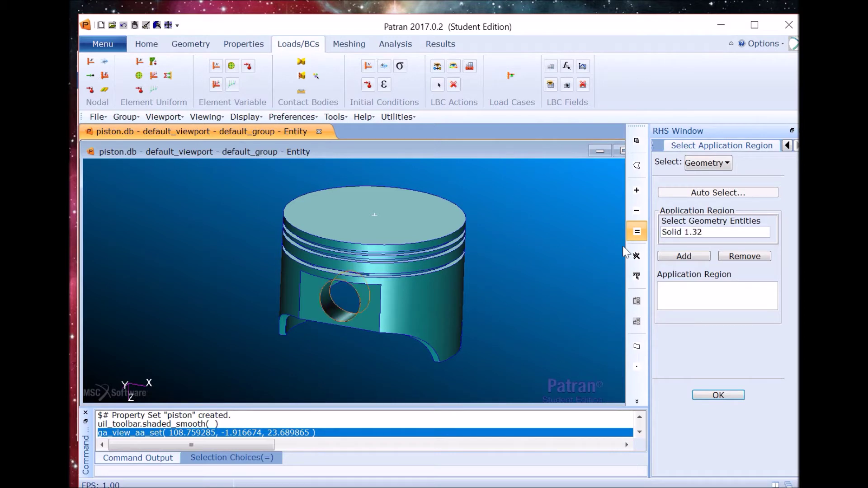
left_click(684, 256)
- Add the opposite pin-hole face Solid 1.31 and create the fixed set
middle_click_drag(575, 254, 528, 291)
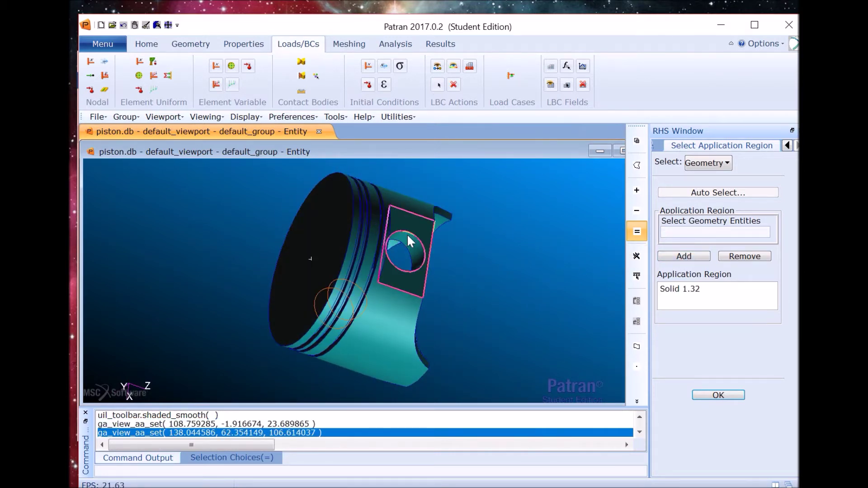
left_click(386, 261)
left_click(684, 256)
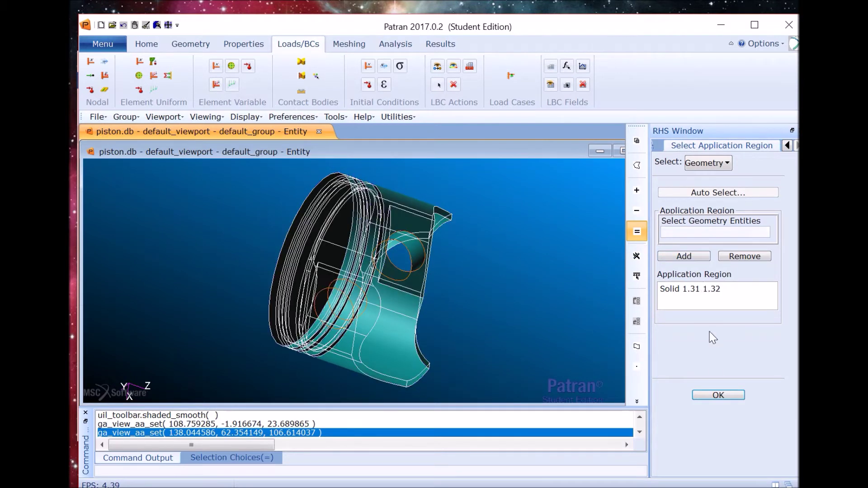
left_click(712, 397)
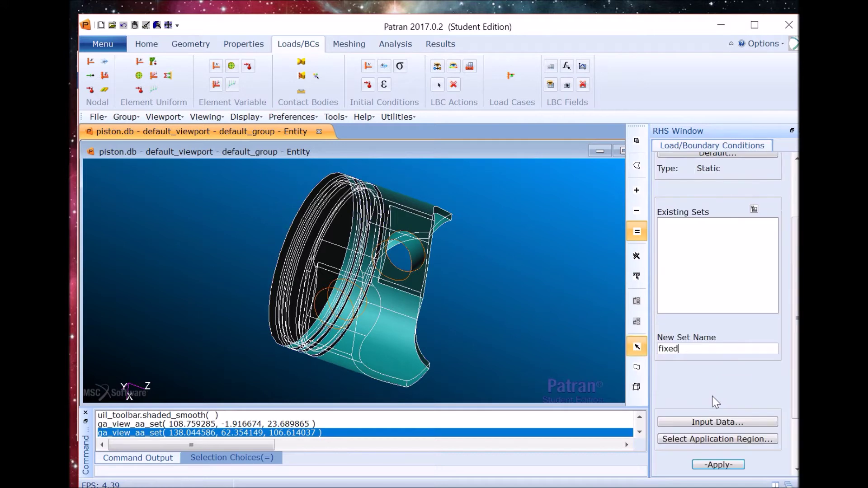
left_click(718, 465)
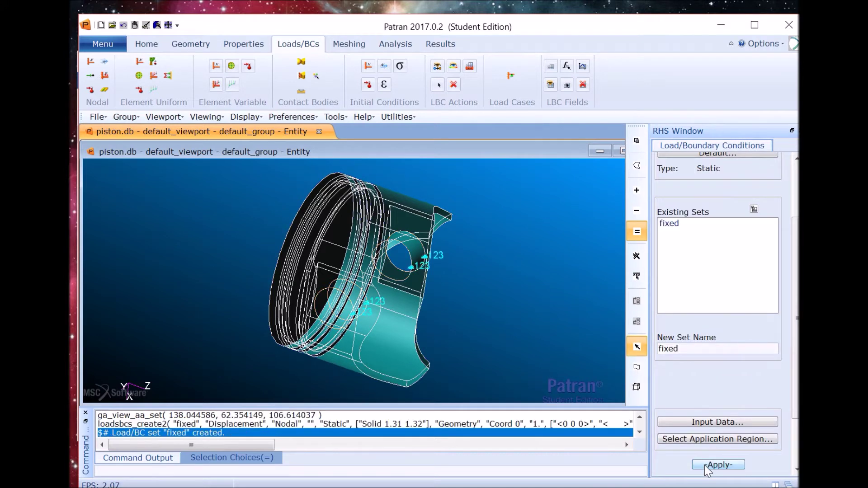
middle_click_drag(426, 335, 474, 294)
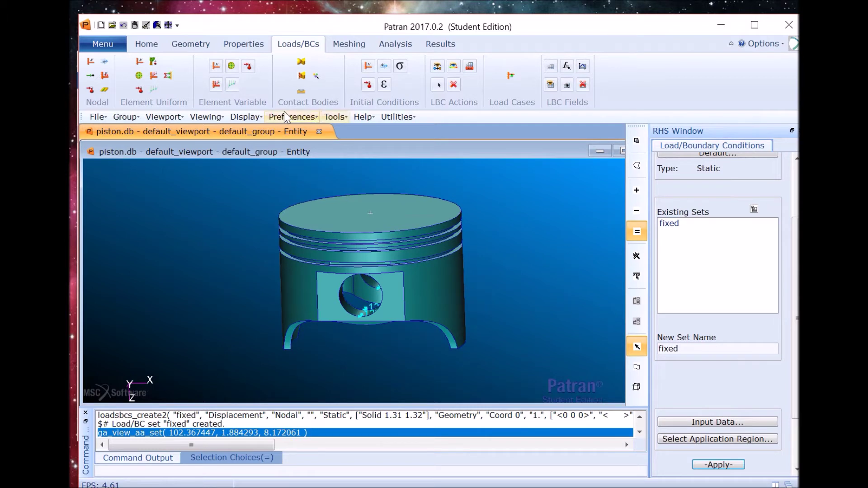
- Start an element uniform pressure load with a pressure value of 1200
left_click(139, 75)
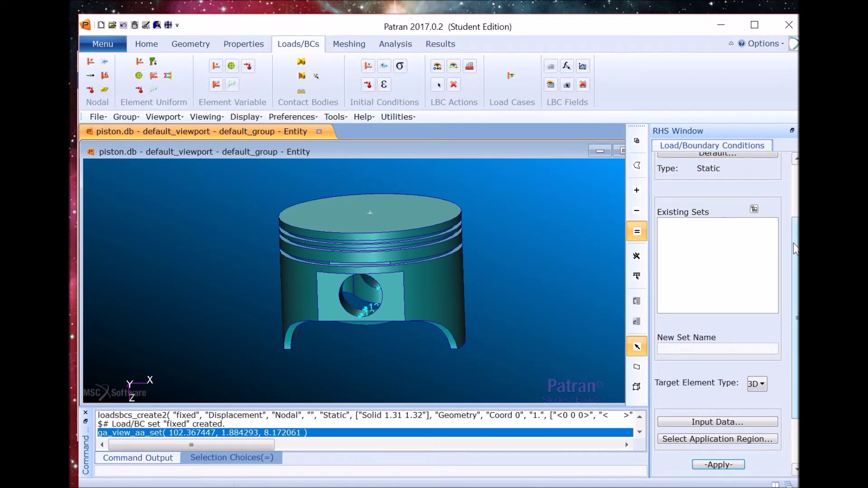
scroll(776, 229, "up", 3)
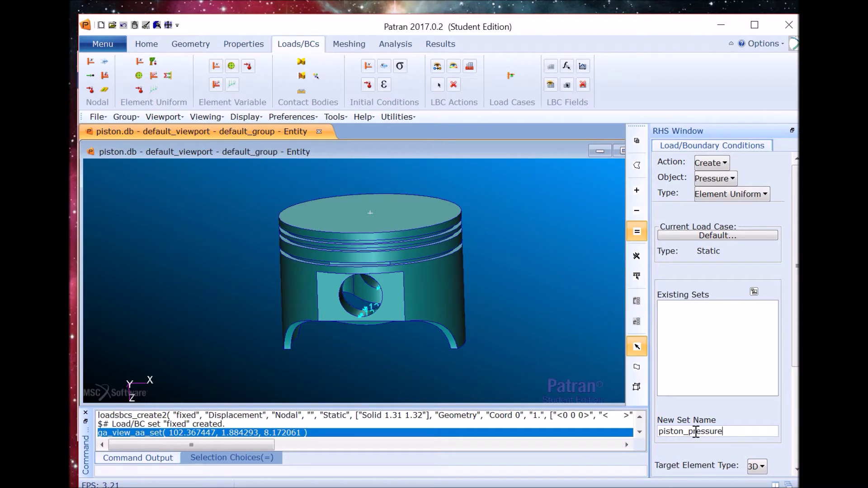
scroll(768, 384, "down", 3)
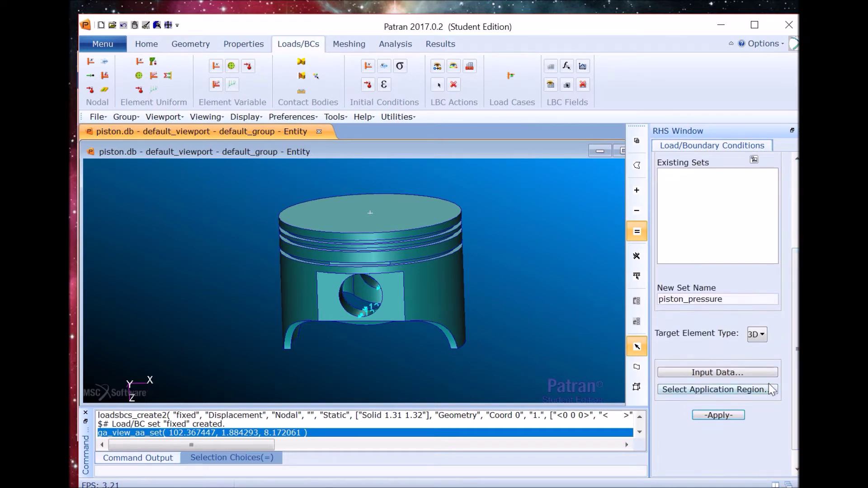
left_click(756, 372)
left_click(562, 113)
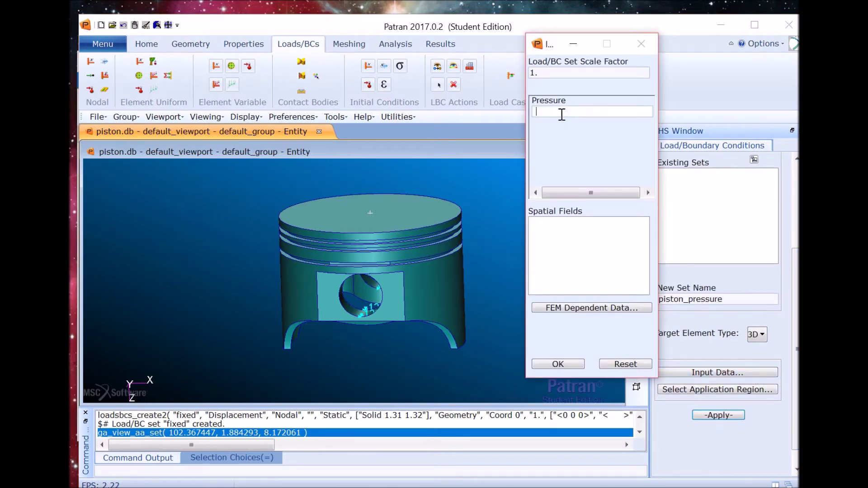
type("1200")
left_click(558, 364)
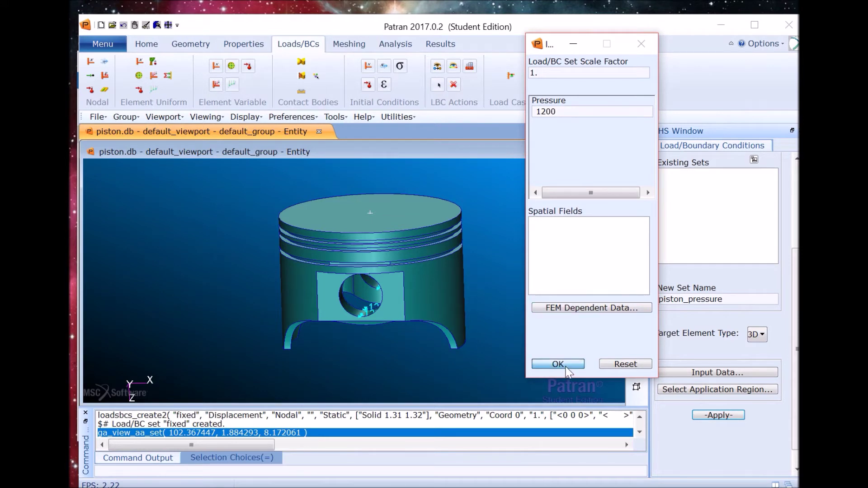
- Apply the pressure to top face Solid 1.19 and create the piston_pressure set
left_click(674, 389)
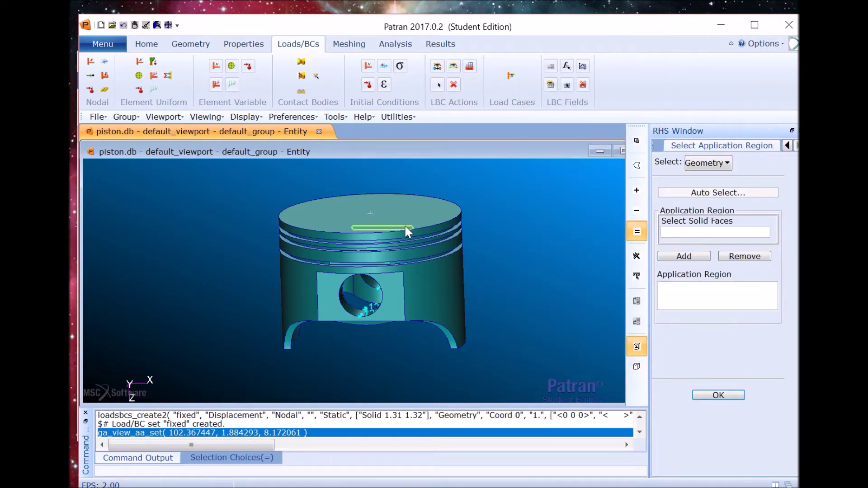
left_click(385, 199)
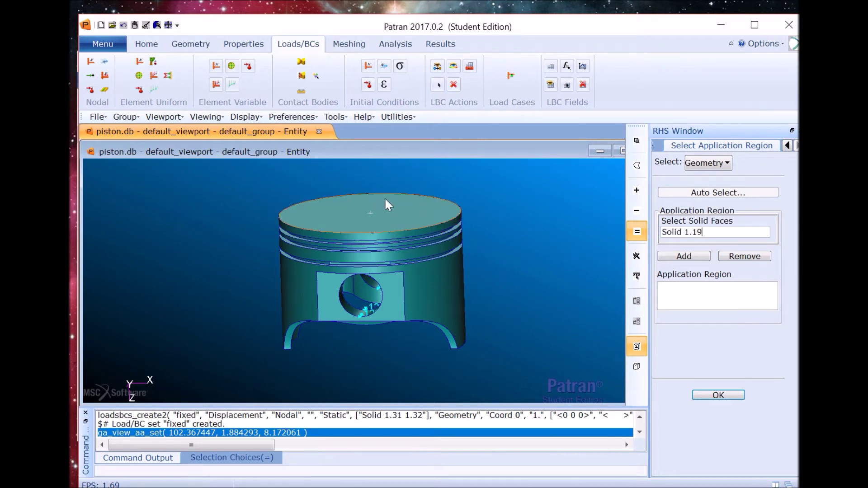
left_click(697, 258)
left_click(719, 393)
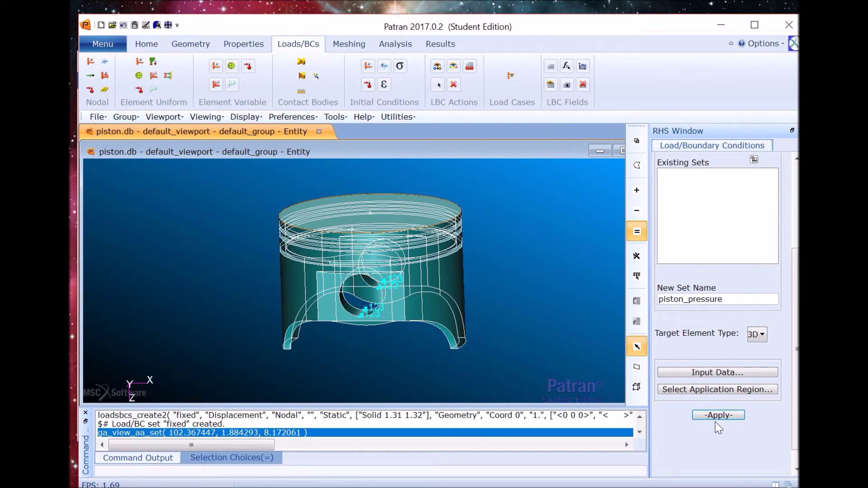
left_click(712, 415)
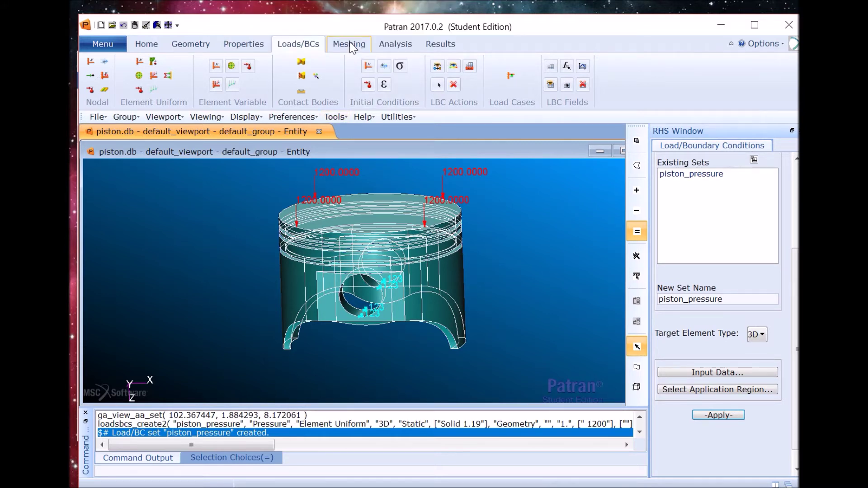
left_click(349, 44)
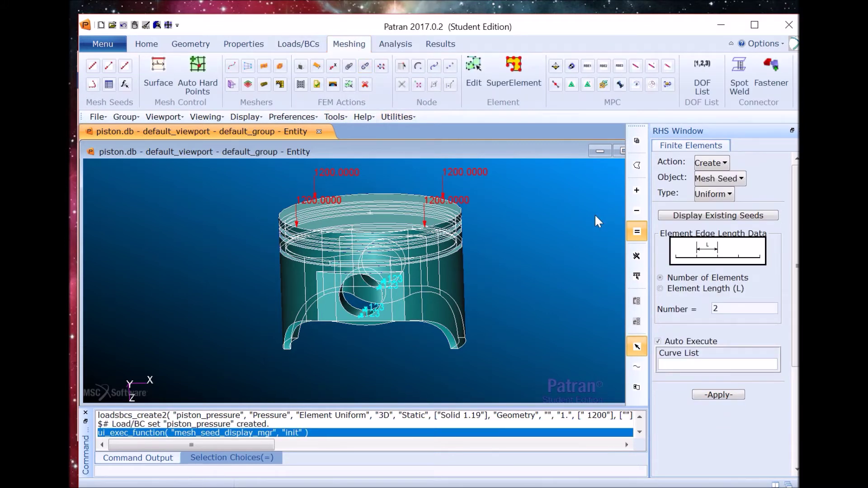
- Set the mesher to create a Solid mesh with Tet4 topology
left_click(705, 179)
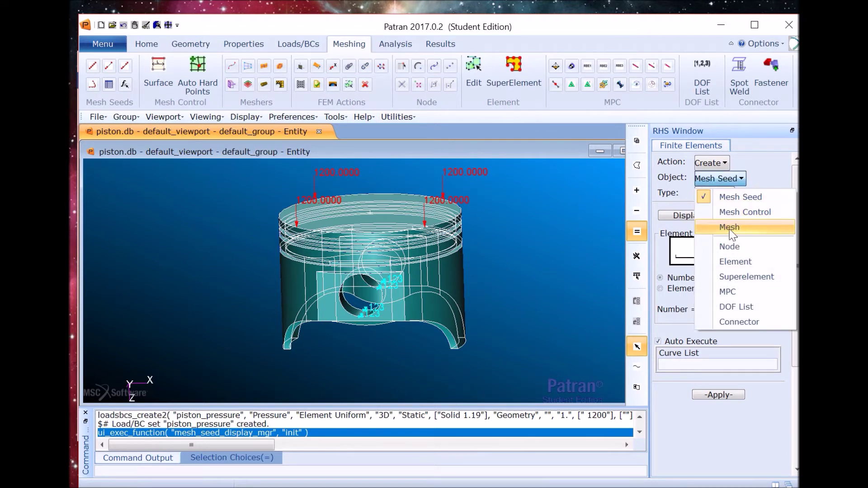
left_click(729, 228)
left_click(725, 199)
left_click(729, 257)
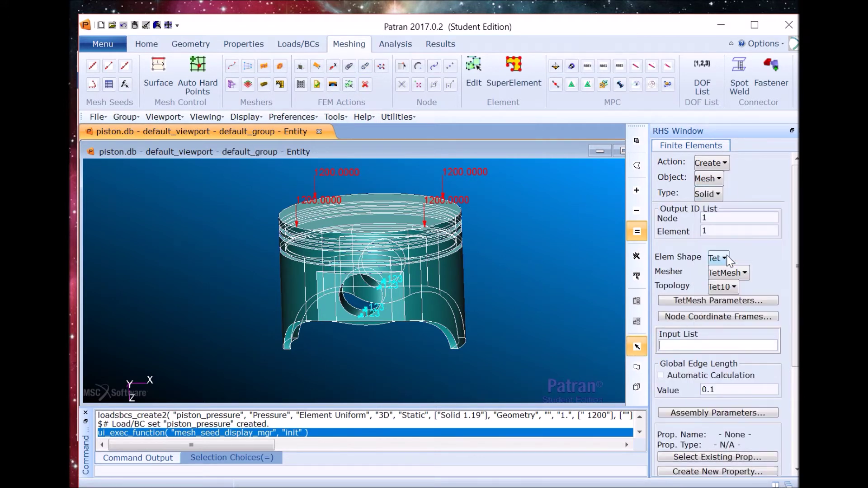
left_click(723, 287)
left_click(738, 307)
- Mesh Solid 1 with a global edge length of 0.5, giving 2092 nodes and 7243 elements
left_click(425, 313)
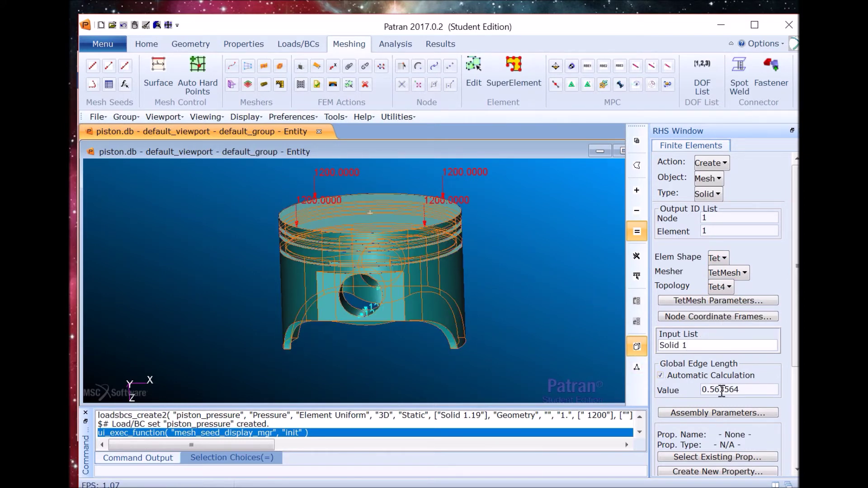
left_click(706, 378)
left_click_drag(717, 390, 759, 390)
type("0.5")
scroll(777, 362, "down", 3)
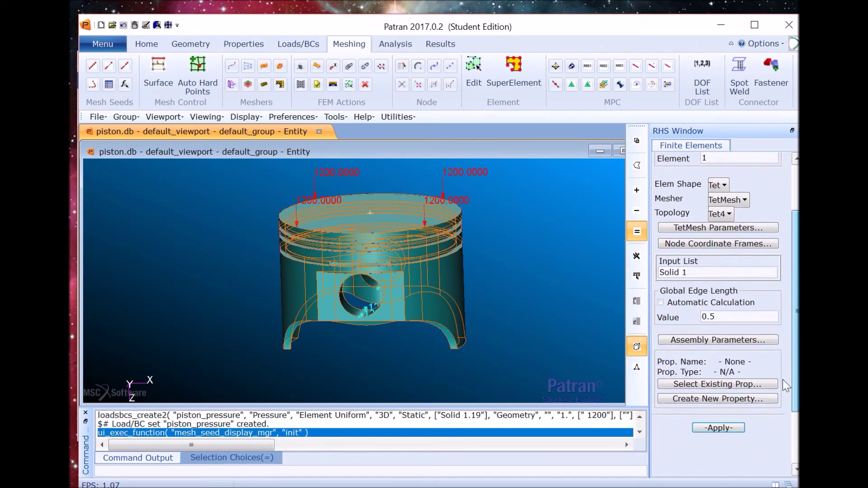
left_click(720, 428)
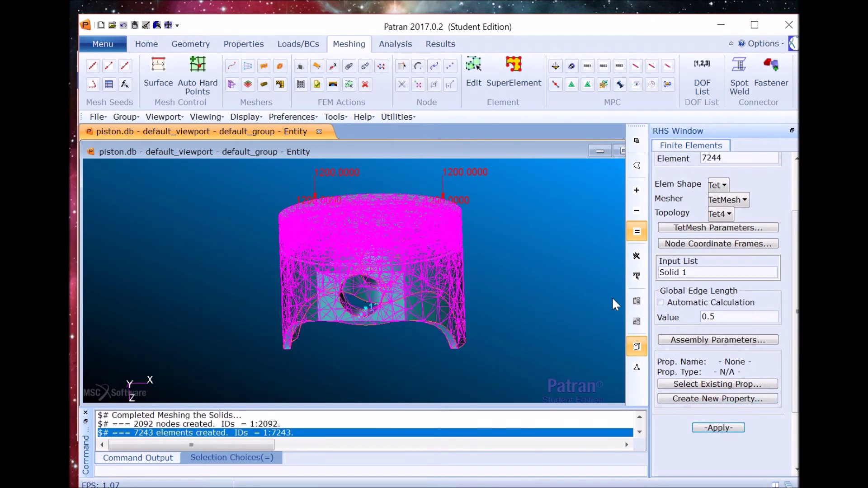
- Request displacements, von Mises stresses and constraint forces for the Default subcase, then submit job piston
left_click(412, 47)
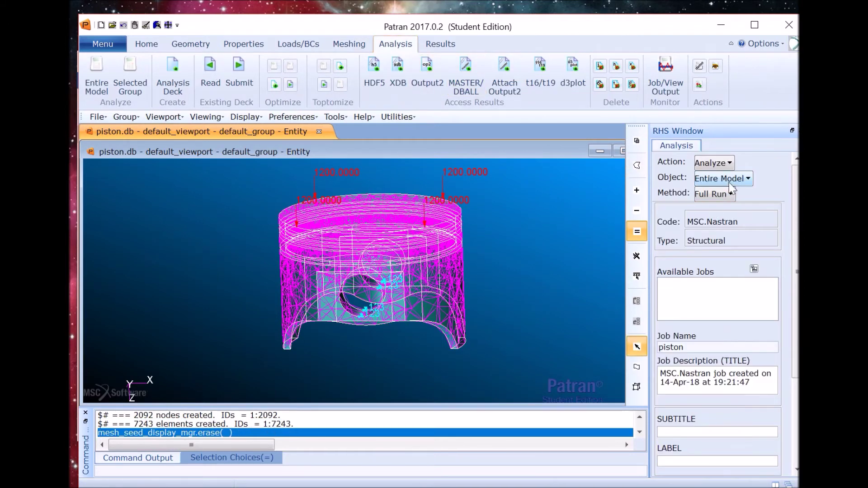
scroll(719, 265, "down", 3)
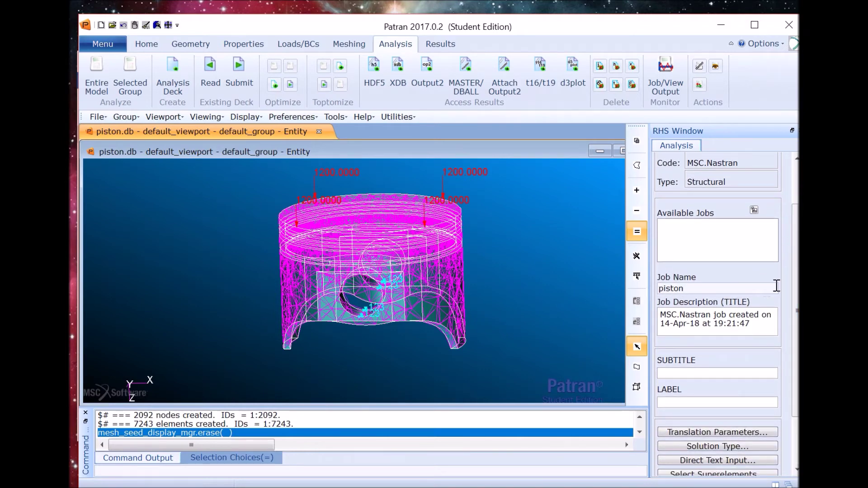
scroll(796, 273, "down", 2)
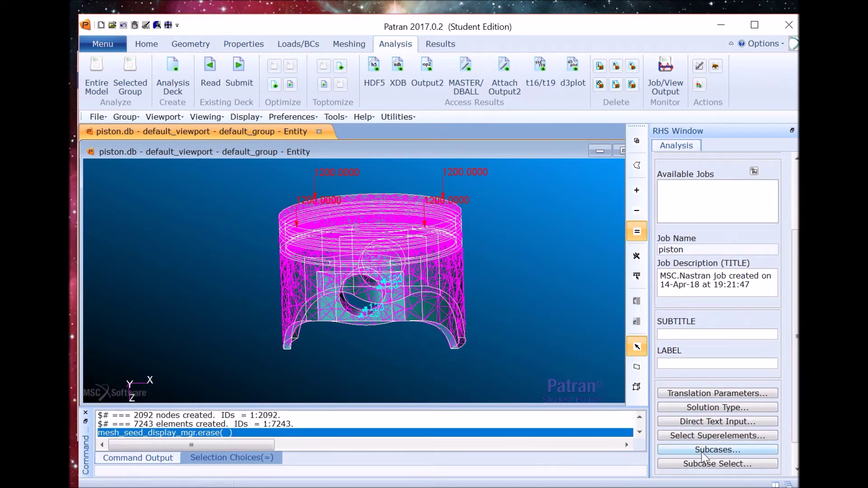
left_click(703, 451)
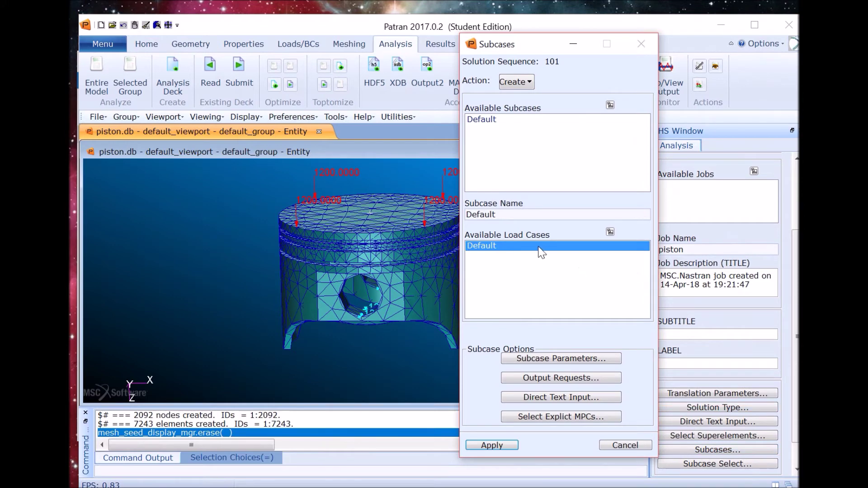
left_click(593, 378)
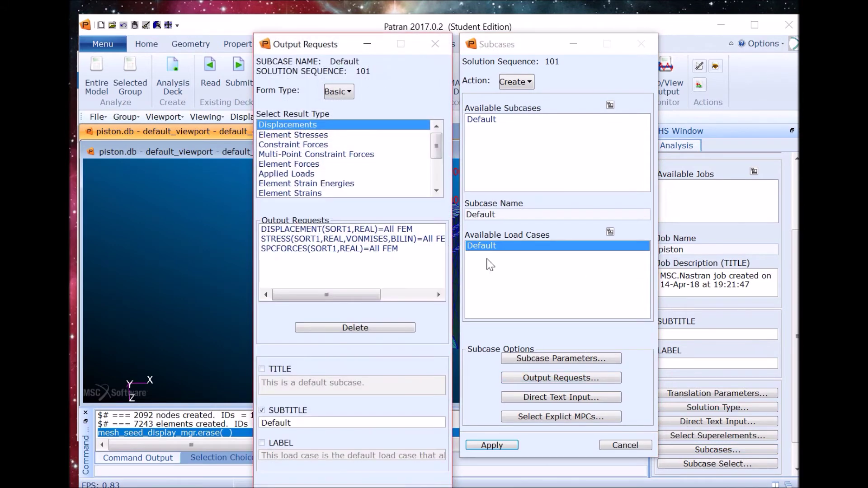
left_click(413, 239)
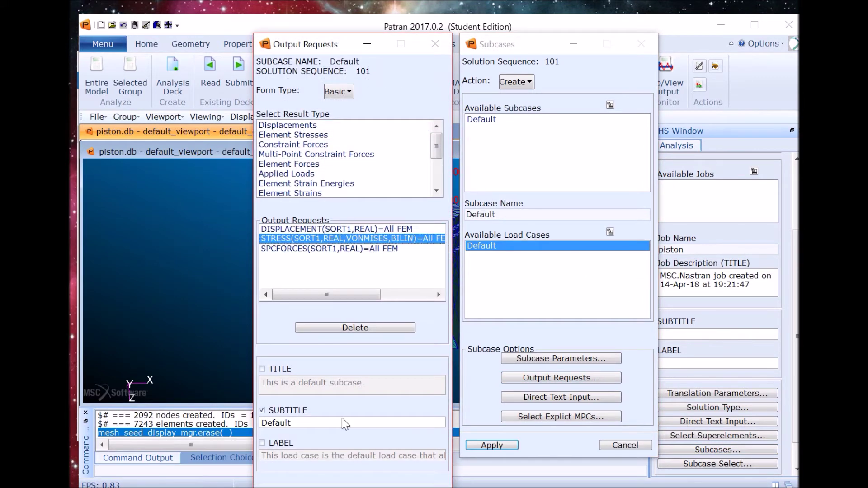
left_click_drag(338, 44, 339, 28)
left_click(299, 482)
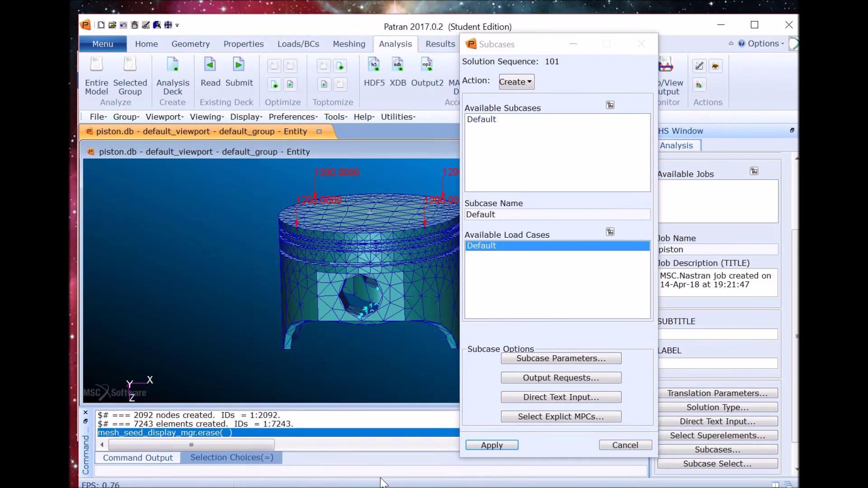
left_click(492, 446)
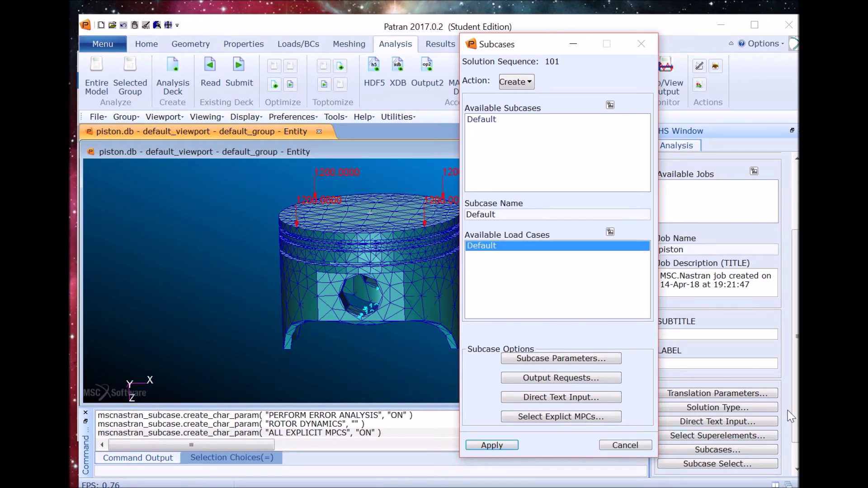
left_click_drag(794, 414, 795, 434)
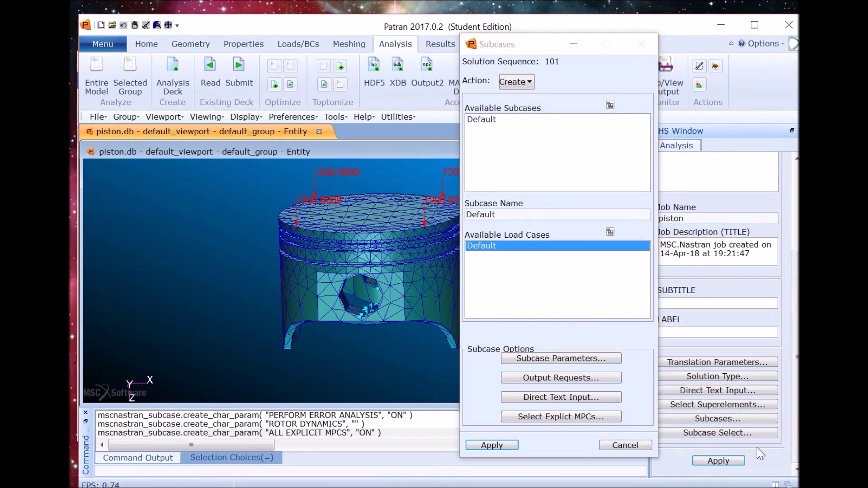
left_click(712, 462)
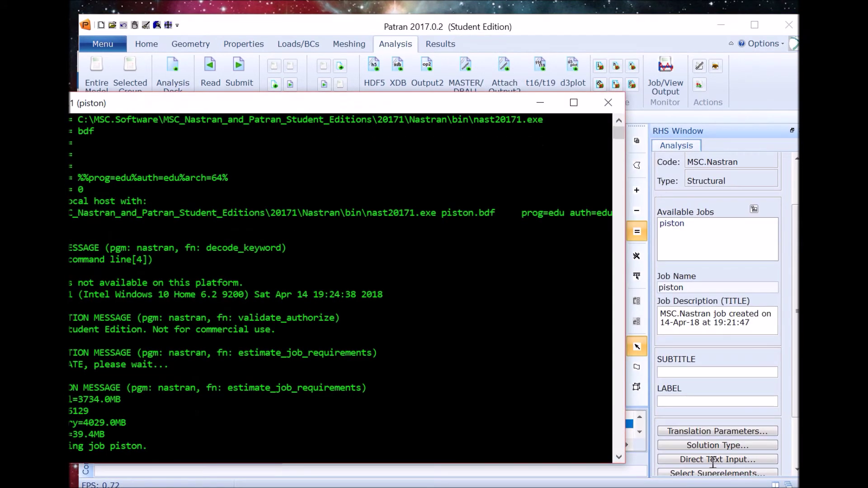
- Check the Nastran run output, then attach the piston XDB results file to the model
left_click_drag(411, 103, 511, 109)
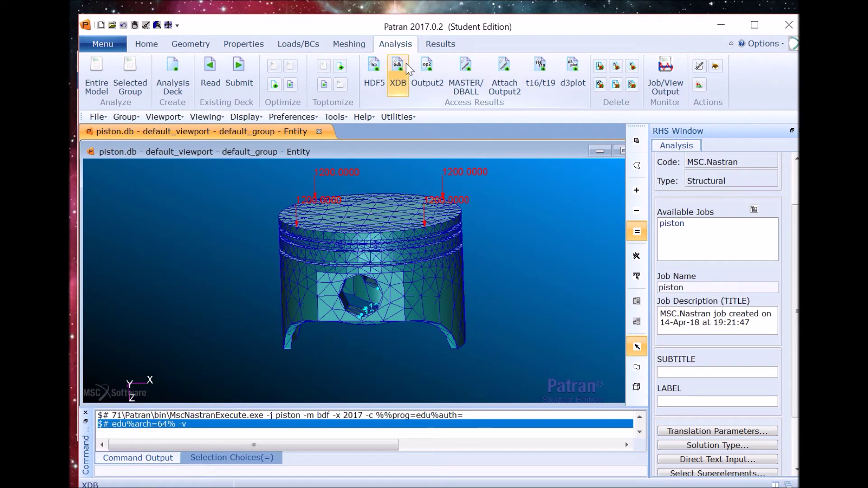
left_click(400, 71)
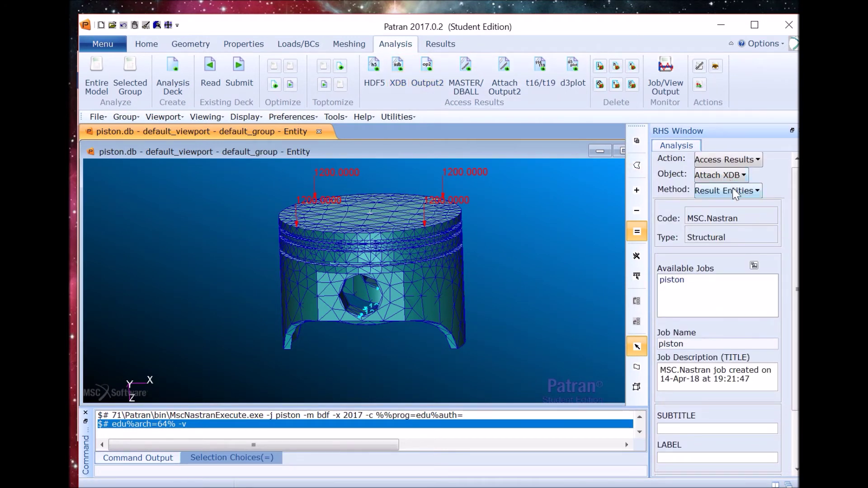
scroll(789, 234, "down", 3)
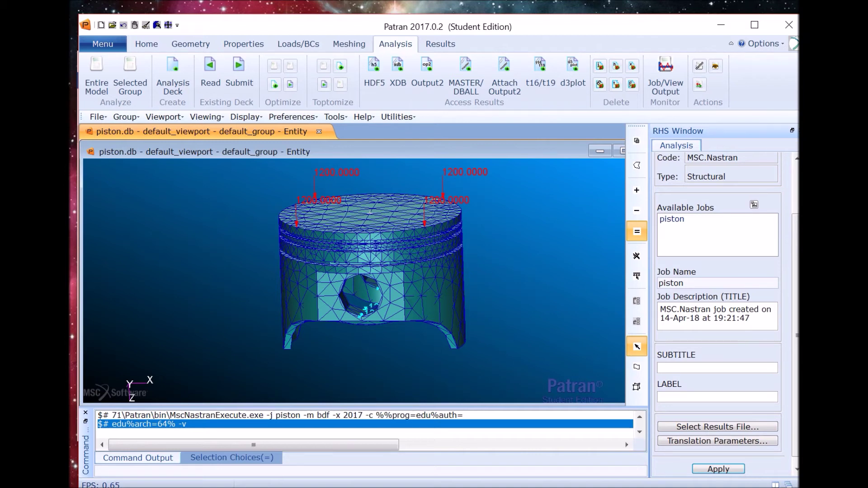
left_click(718, 468)
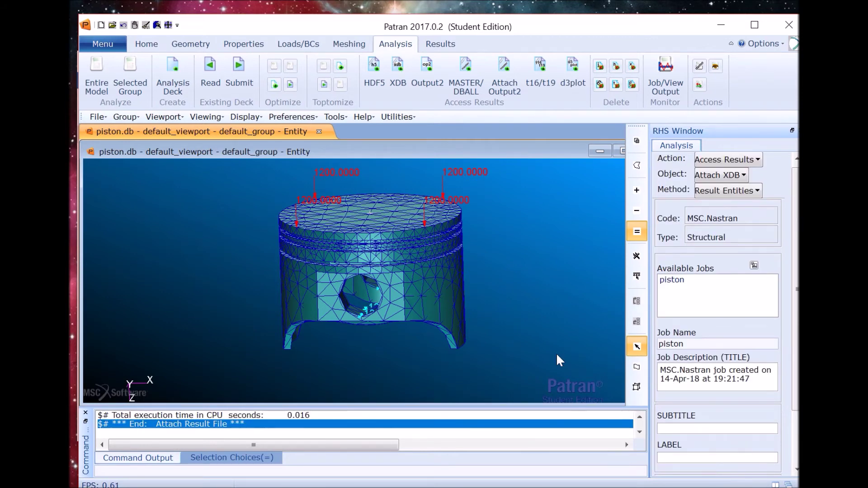
left_click(443, 45)
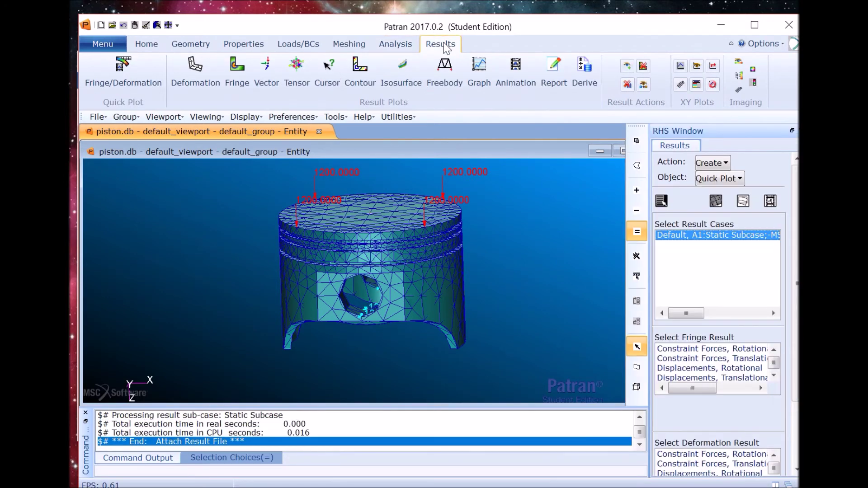
- Quick-plot von Mises stress fringe on translational-displacement deformation, then enlarge the viewport and rotate the piston
scroll(716, 366, "down", 4)
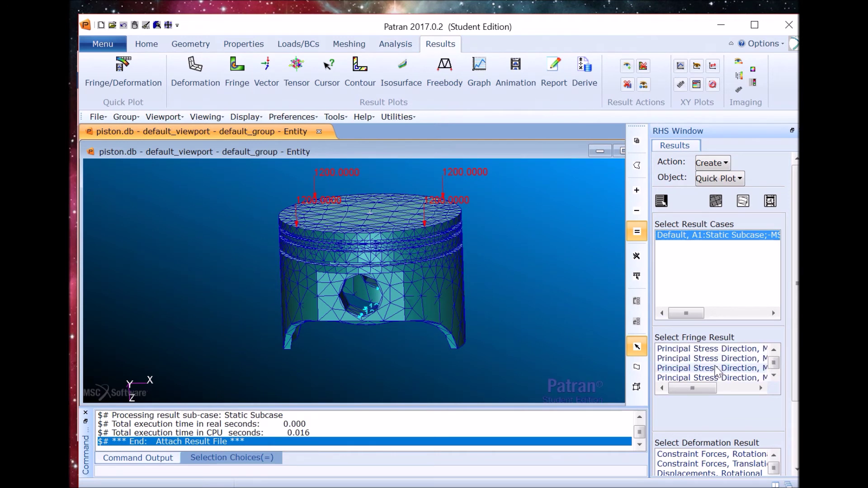
left_click(716, 379)
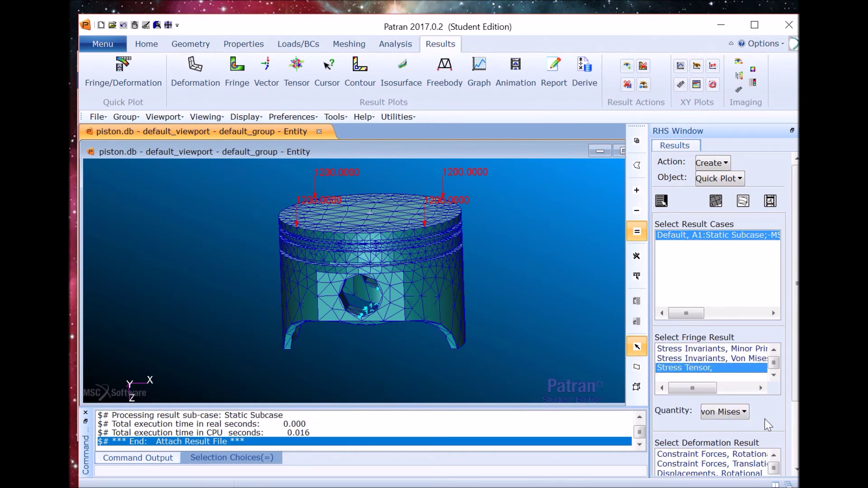
scroll(764, 398, "down", 3)
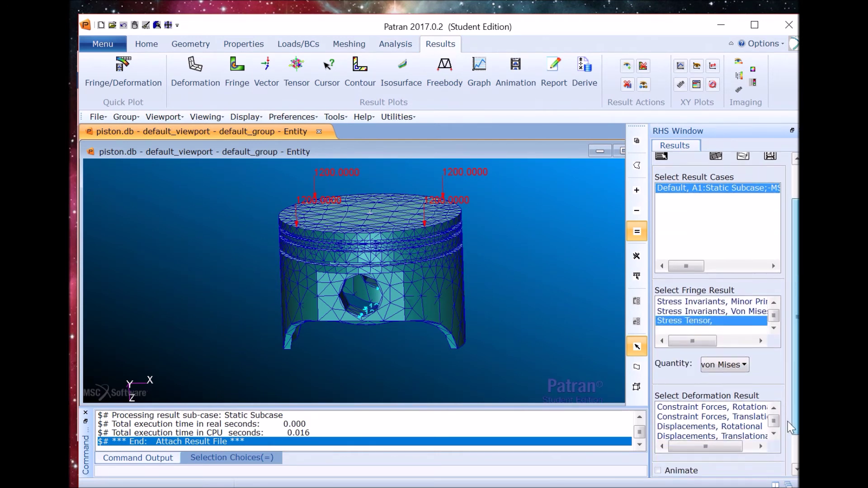
left_click(713, 399)
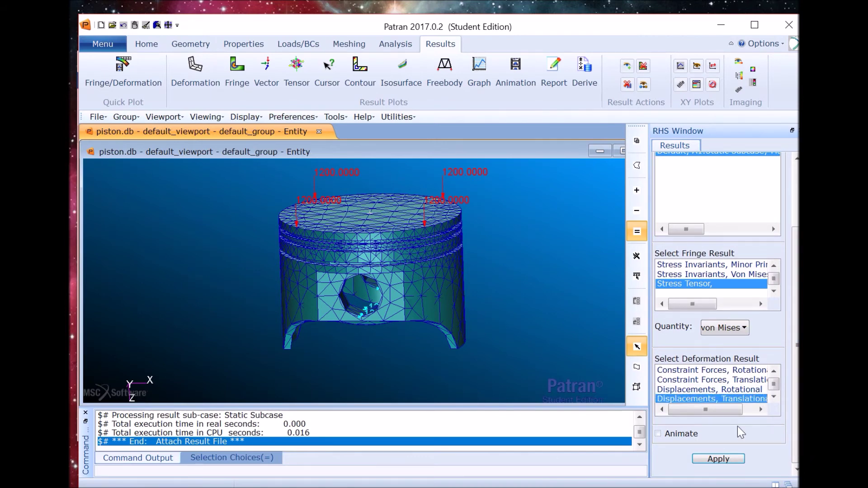
left_click(718, 459)
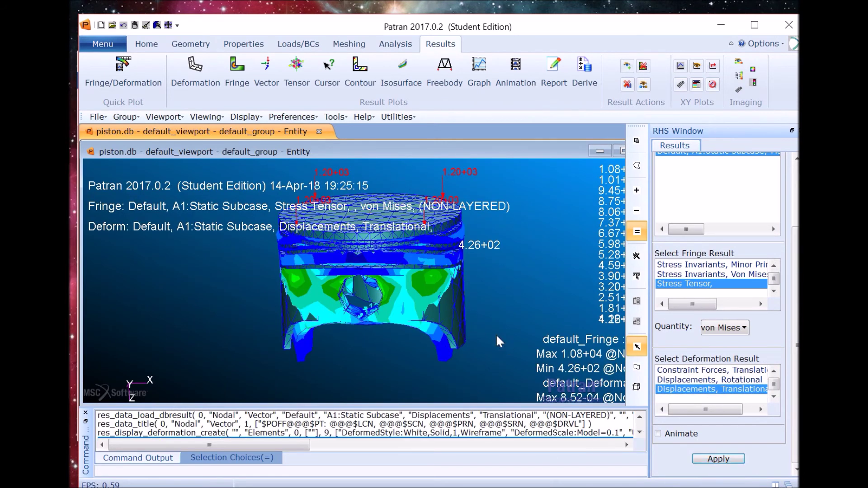
left_click(620, 151)
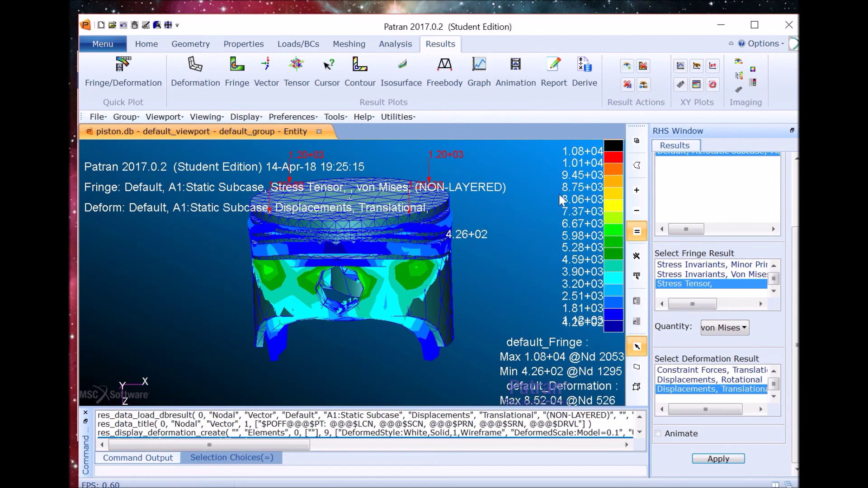
middle_click_drag(175, 297, 270, 264)
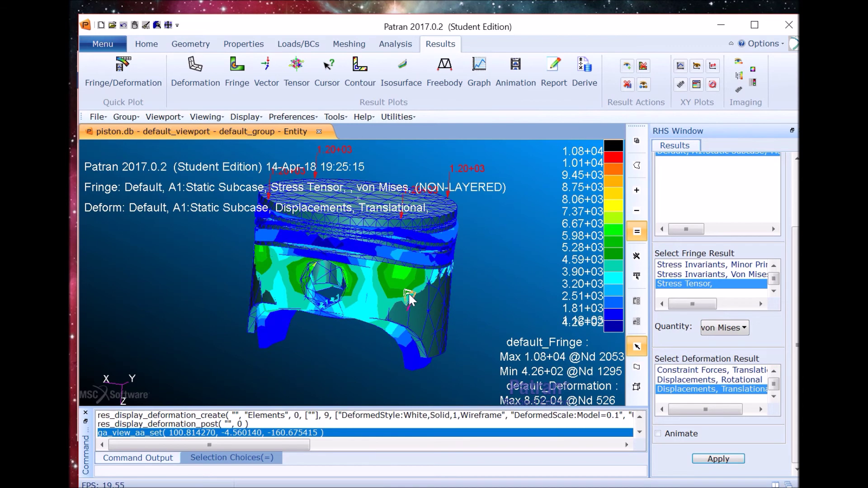
- Zoom in and out on the piston to close up on the orange high-stress spot
scroll(408, 292, "up", 3)
scroll(408, 293, "up", 1)
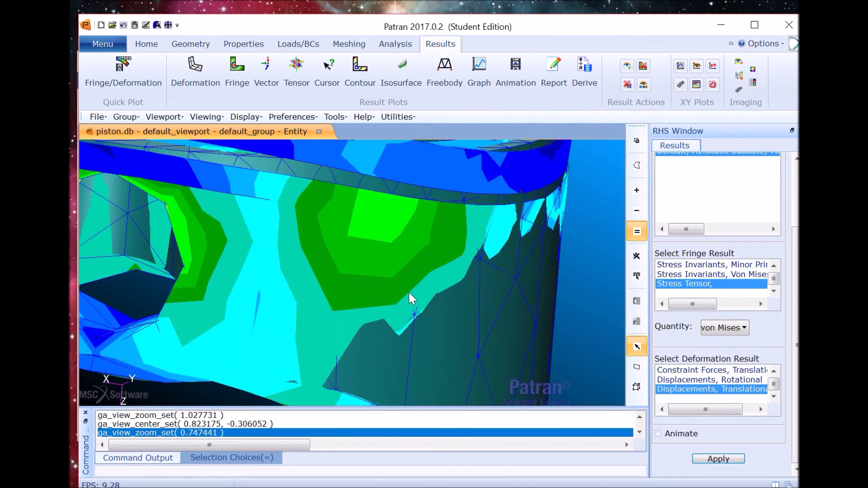
scroll(413, 288, "down", 2)
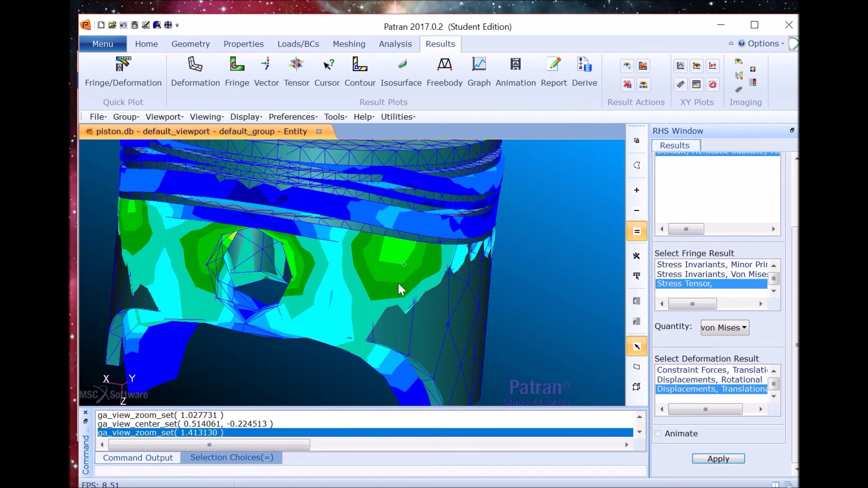
scroll(332, 292, "up", 2)
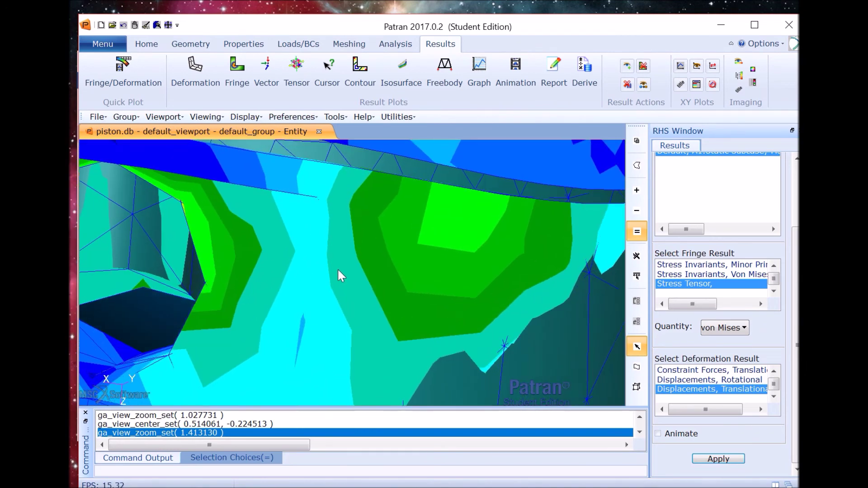
scroll(336, 285, "down", 3)
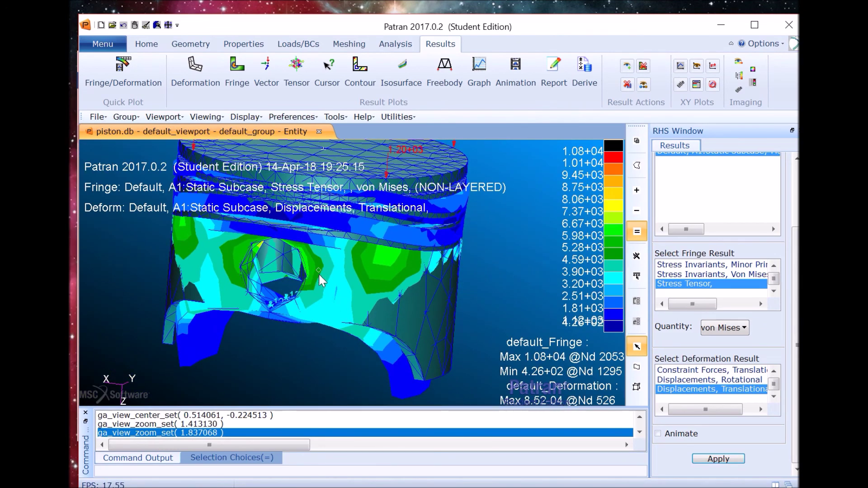